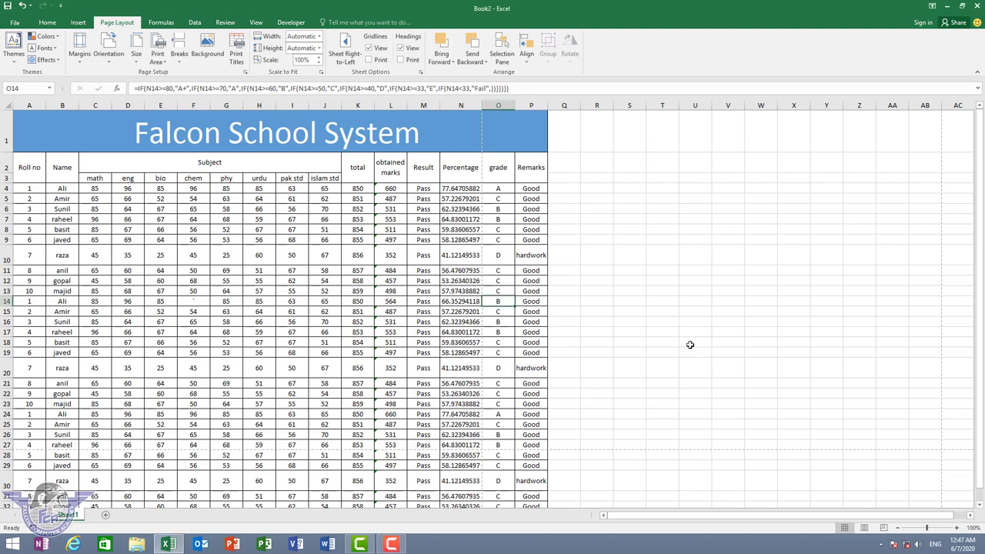
Preview the marks sheet's printout from the File view, then return to the sheet
left_click(614, 340)
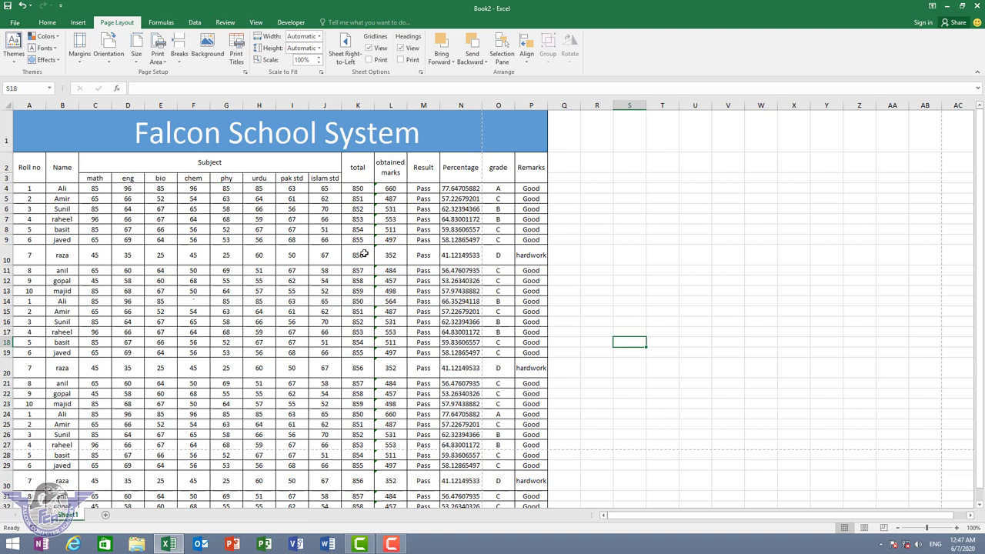
left_click(308, 261)
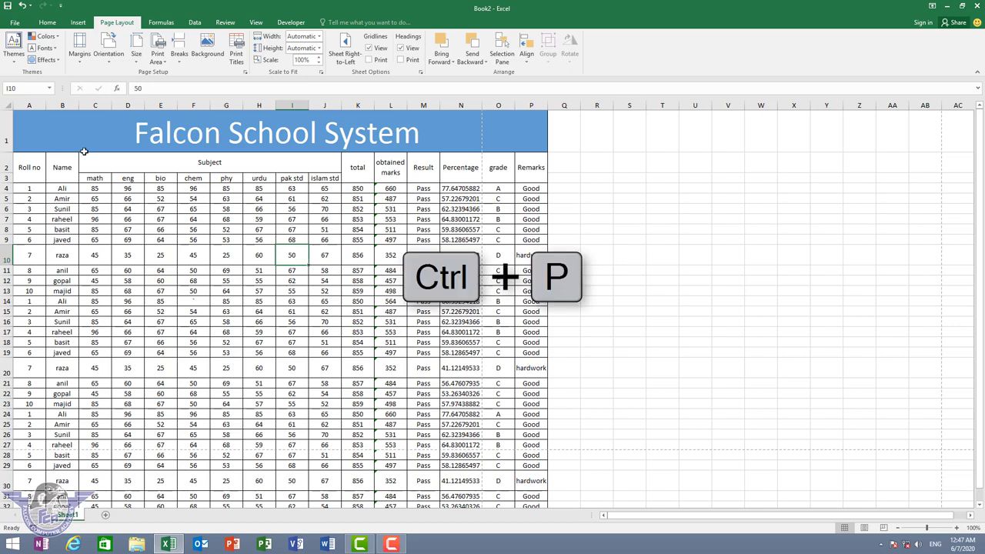
left_click(19, 27)
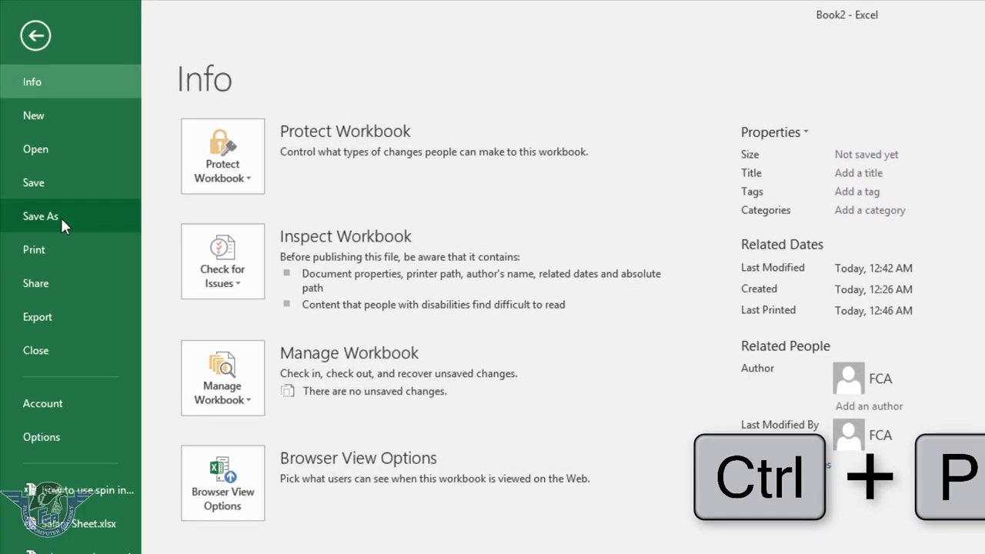
left_click(34, 247)
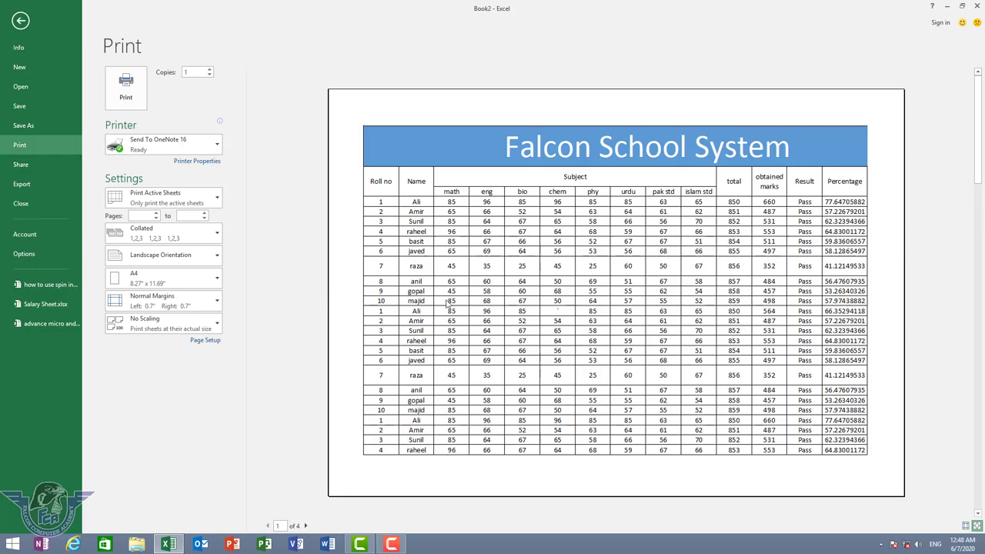
key("Escape")
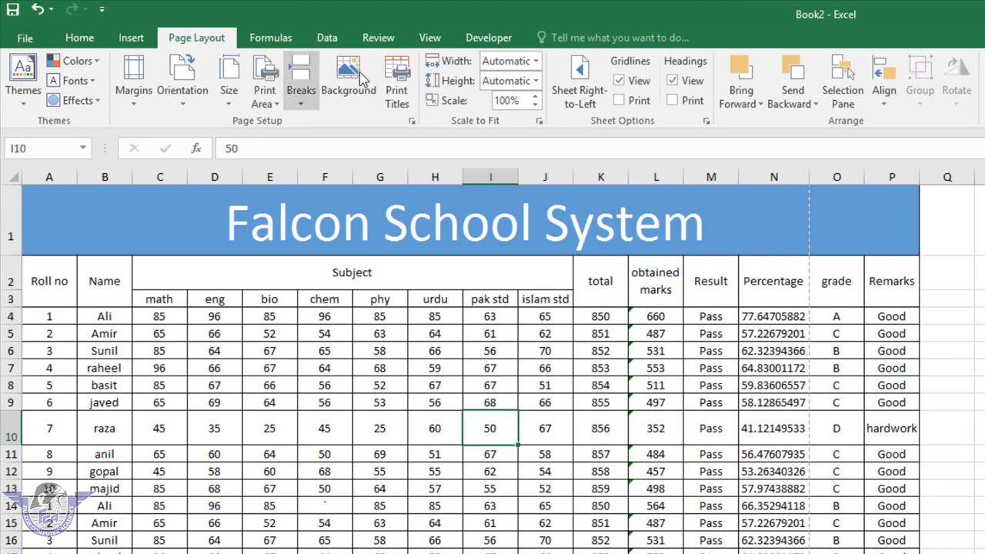
Lower the print scale down to 80%, then raise it back to 85%
left_click(532, 105)
left_click(533, 105)
left_click(533, 105)
left_click(534, 105)
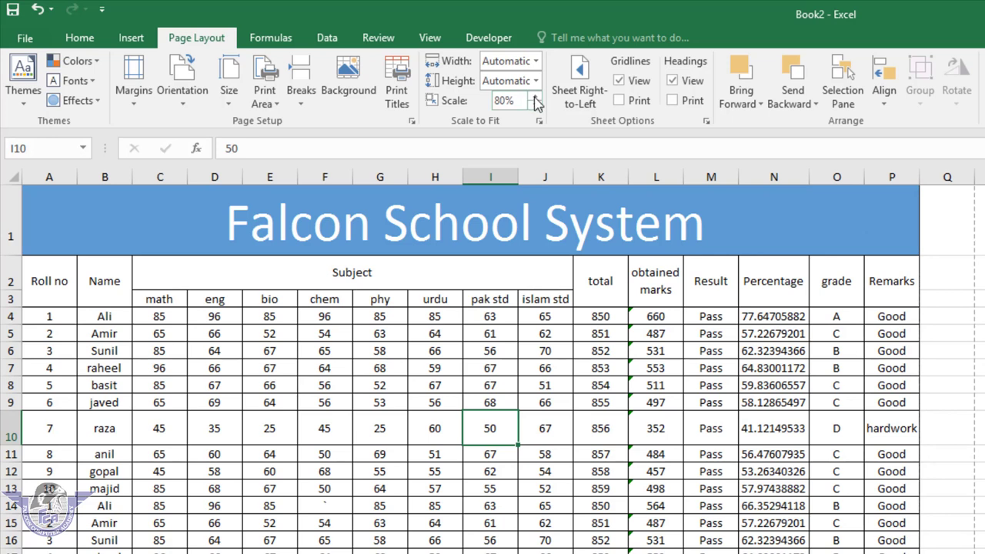
left_click(534, 96)
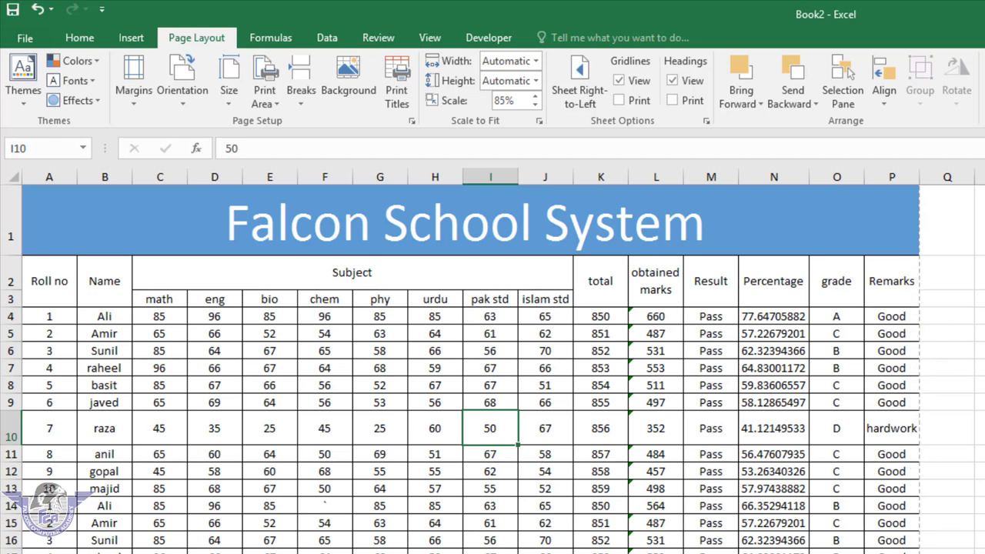
Preview the 85% printout, then raise the print scale back to 100%
key("ctrl+p")
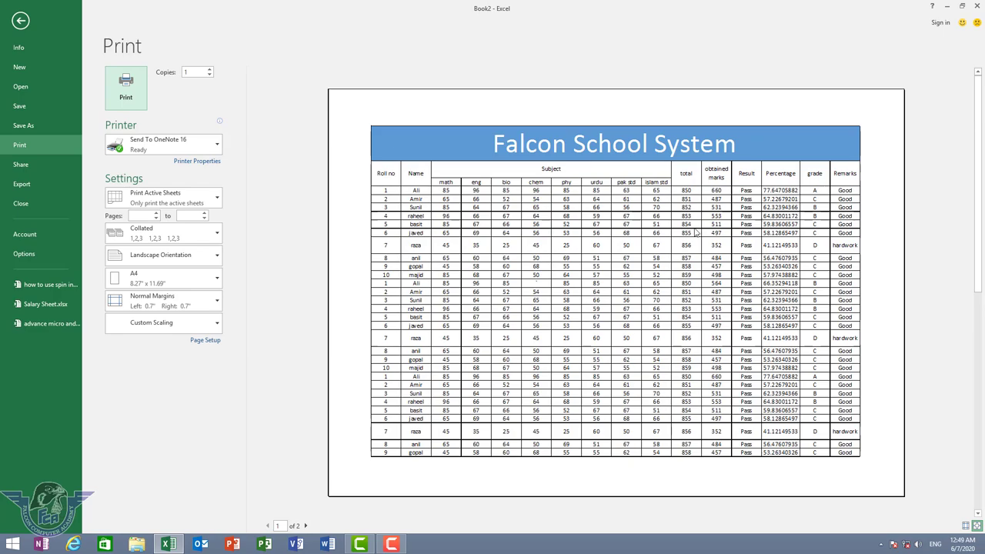
key("Escape")
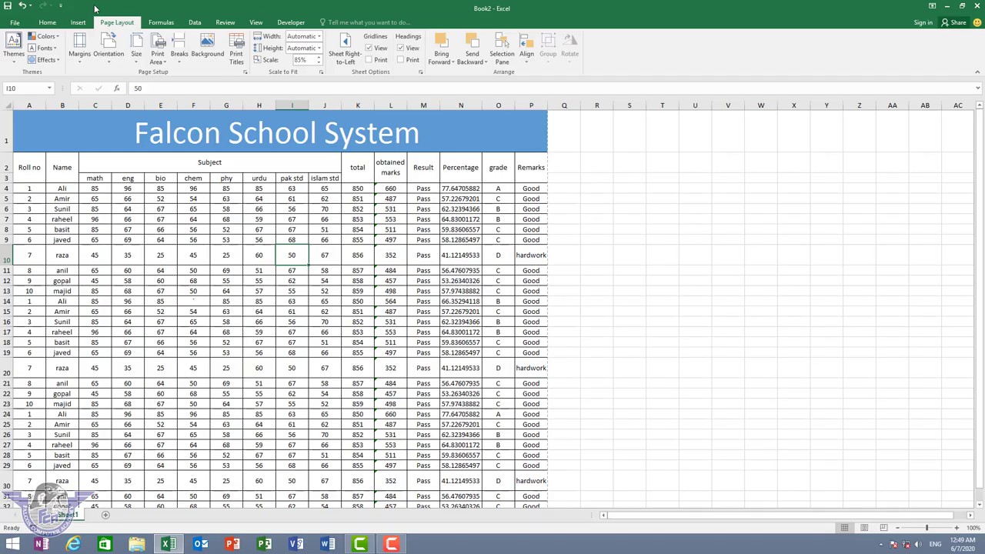
left_click(316, 57)
left_click(317, 57)
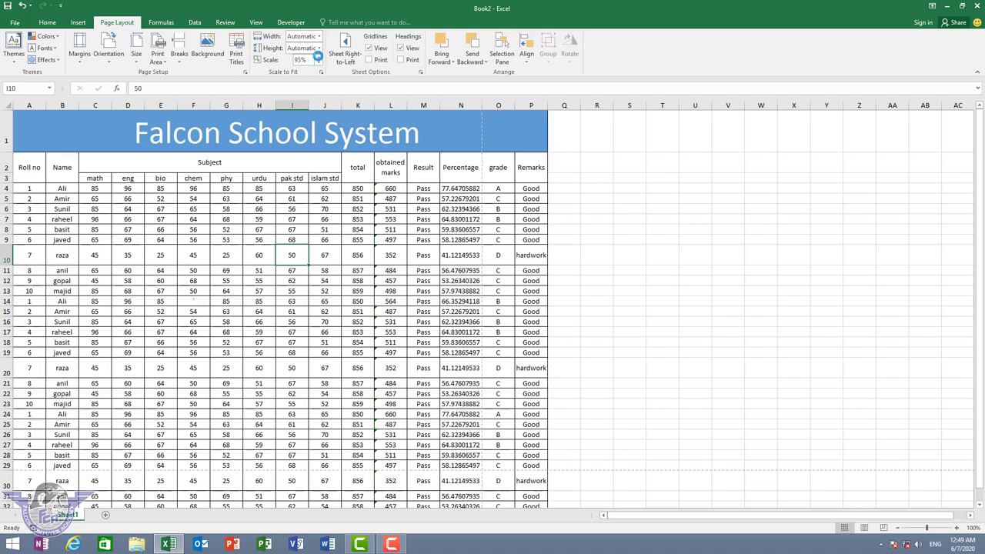
left_click(317, 57)
left_click(362, 270)
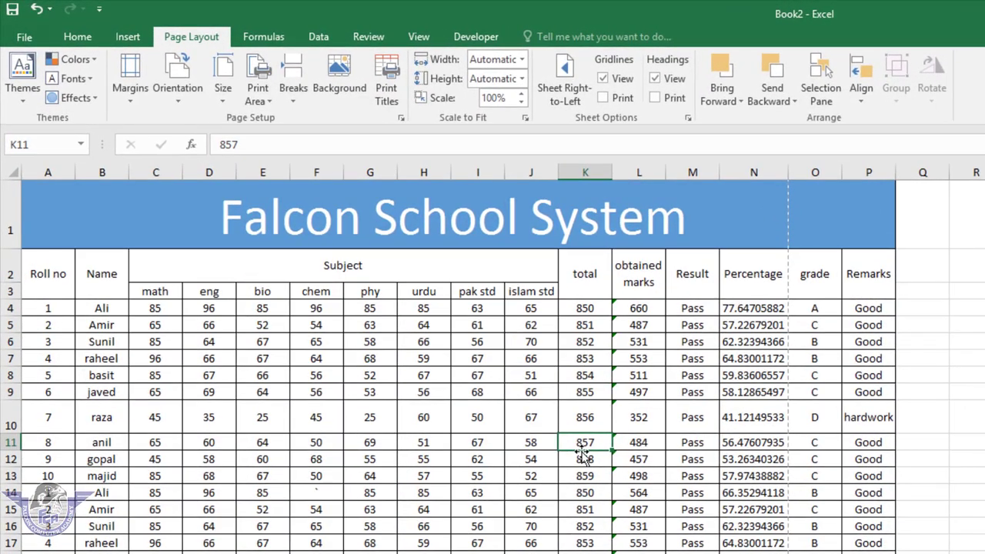
Choose Fit Sheet on One Page as the scaling in the Print settings
left_click(24, 37)
left_click(52, 237)
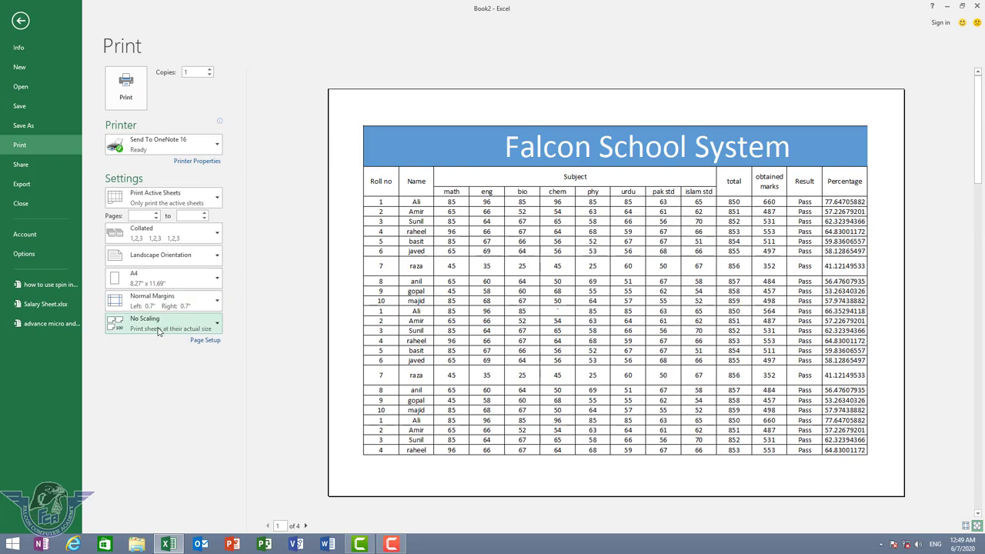
left_click(158, 331)
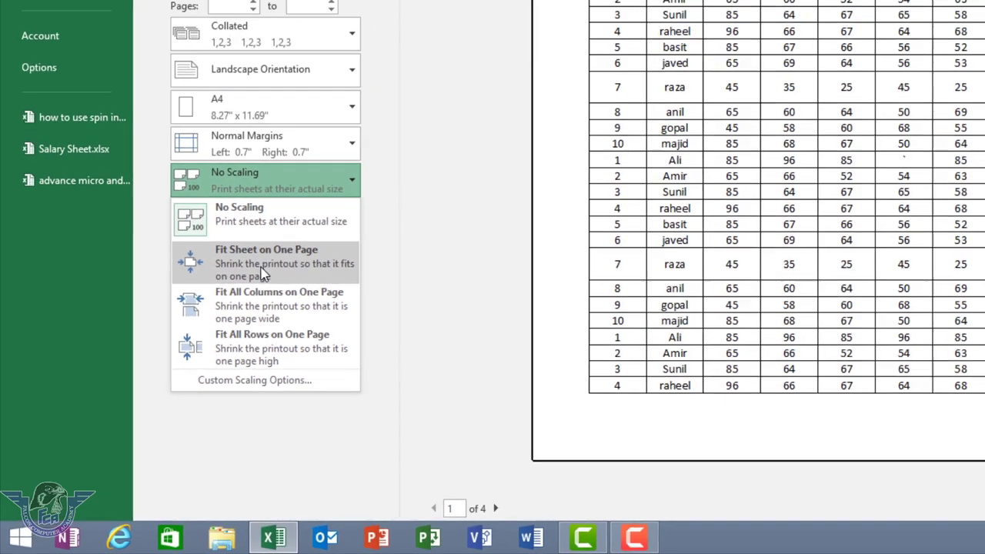
left_click(293, 245)
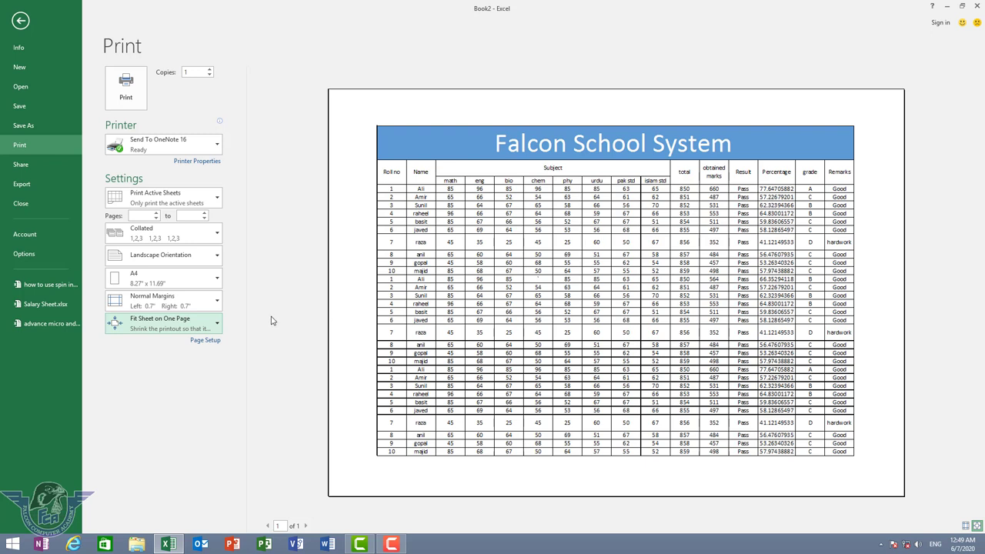
left_click(208, 341)
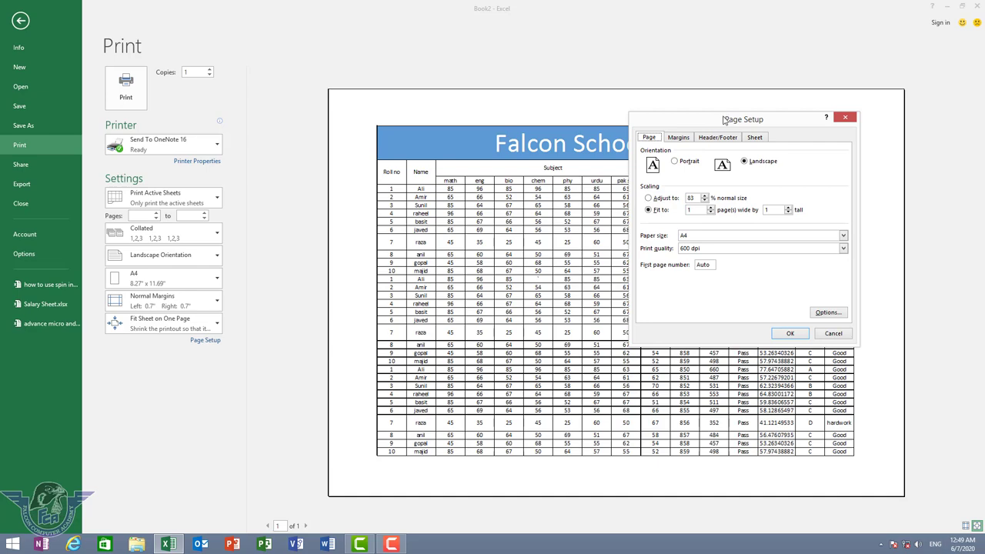
left_click_drag(724, 120, 239, 122)
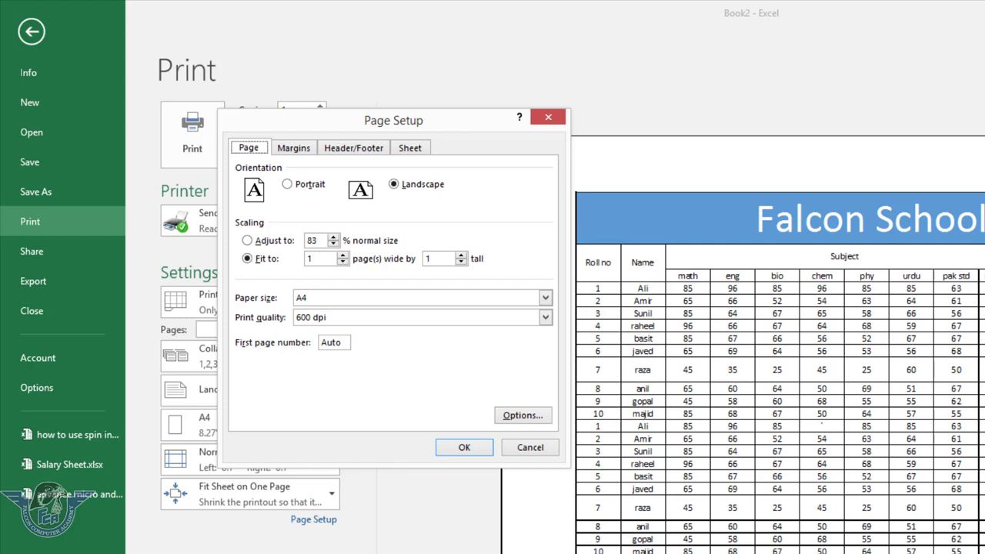
left_click(332, 244)
left_click(332, 237)
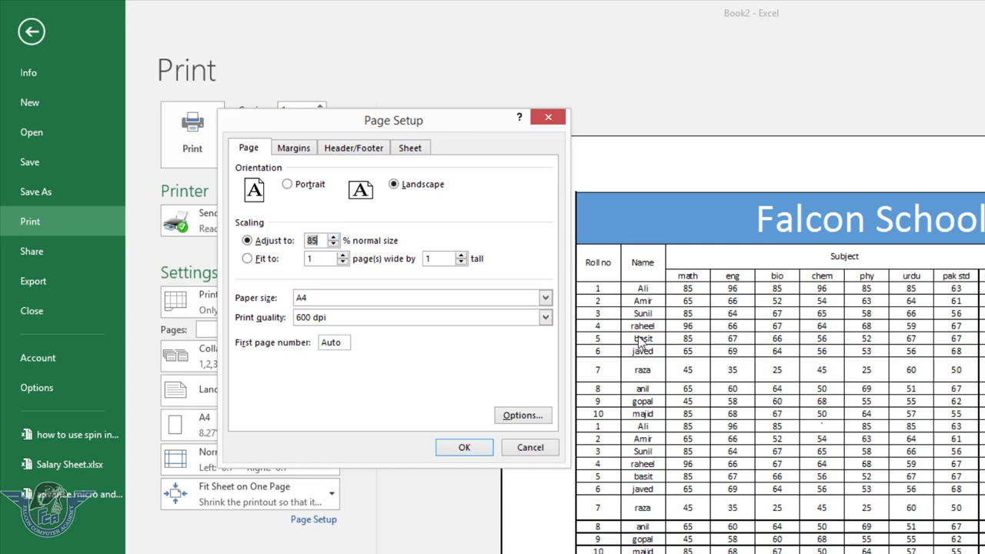
left_click(297, 149)
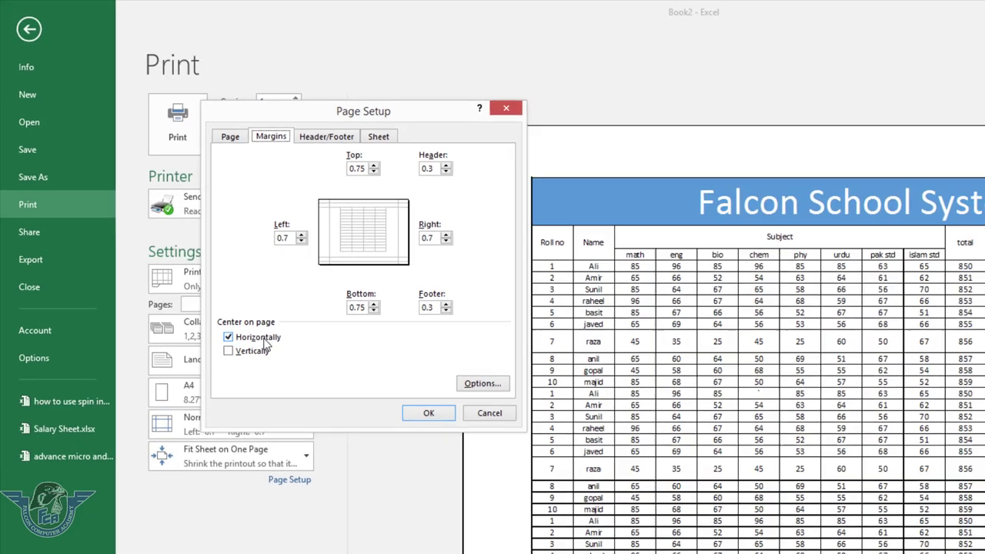
left_click(282, 366)
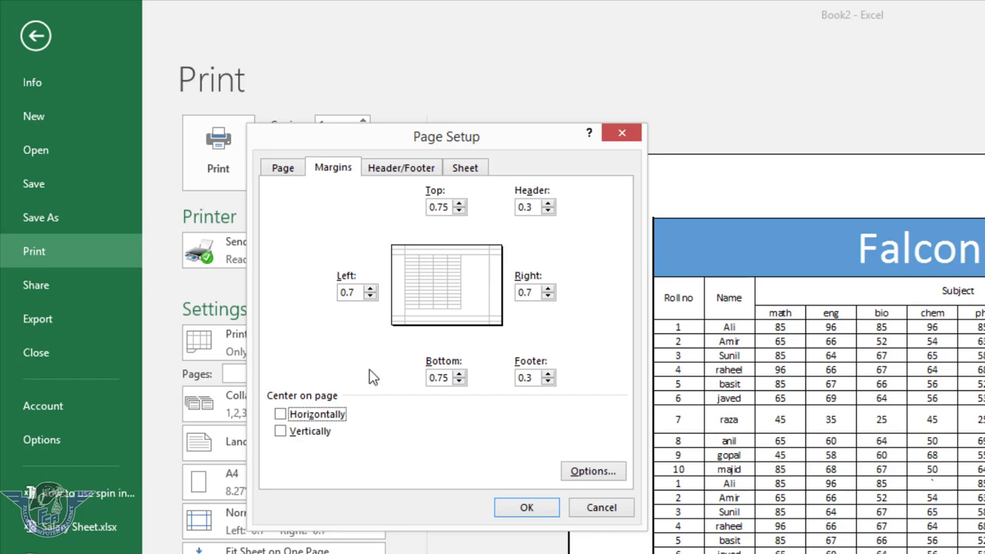
left_click(319, 415)
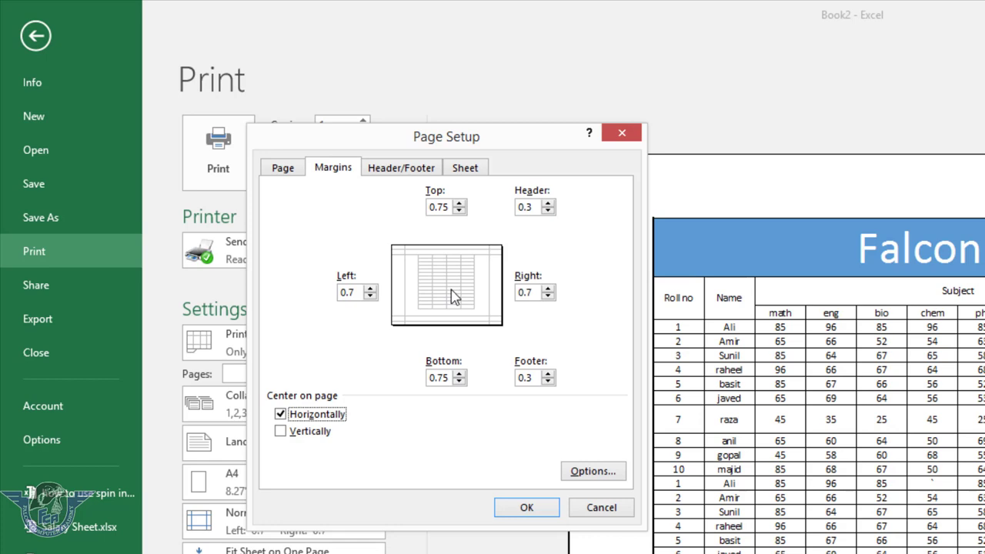
left_click(314, 435)
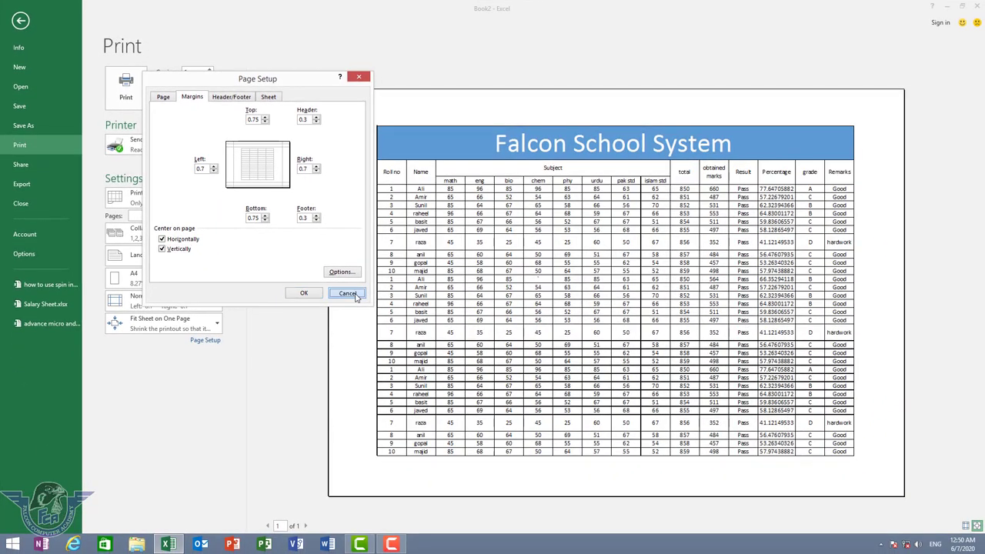
left_click(383, 320)
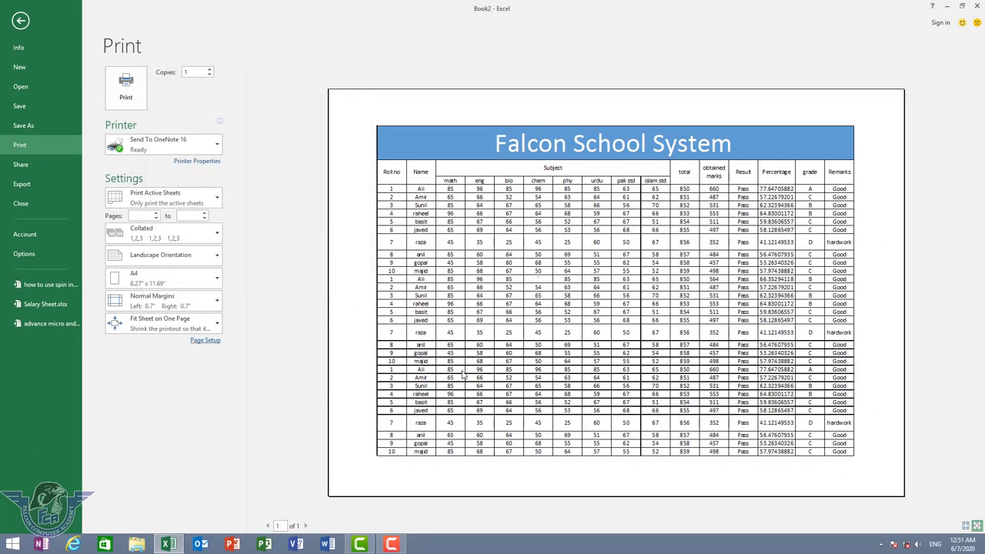
Set the print scaling back to No Scaling in the print preview
key("Escape")
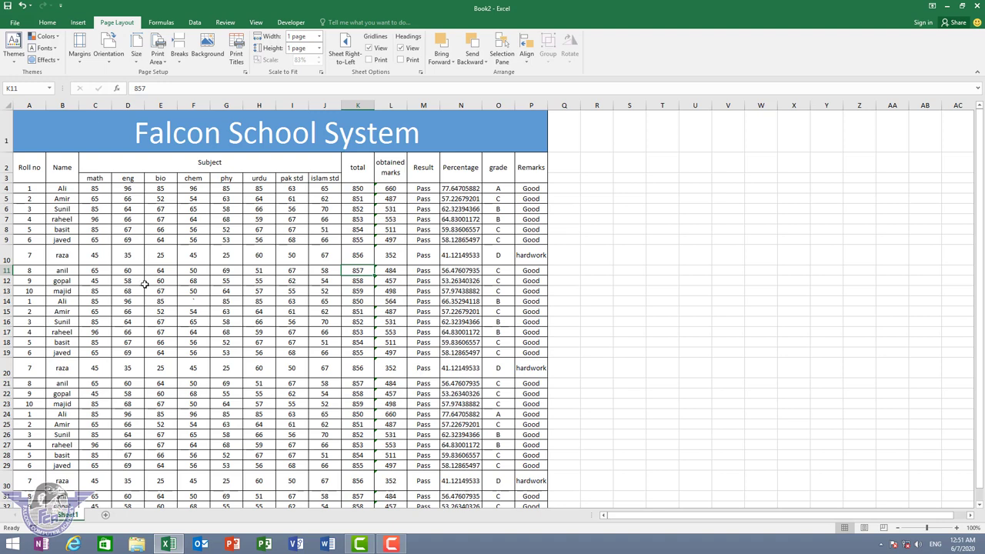
left_click(168, 319)
key("ctrl+p")
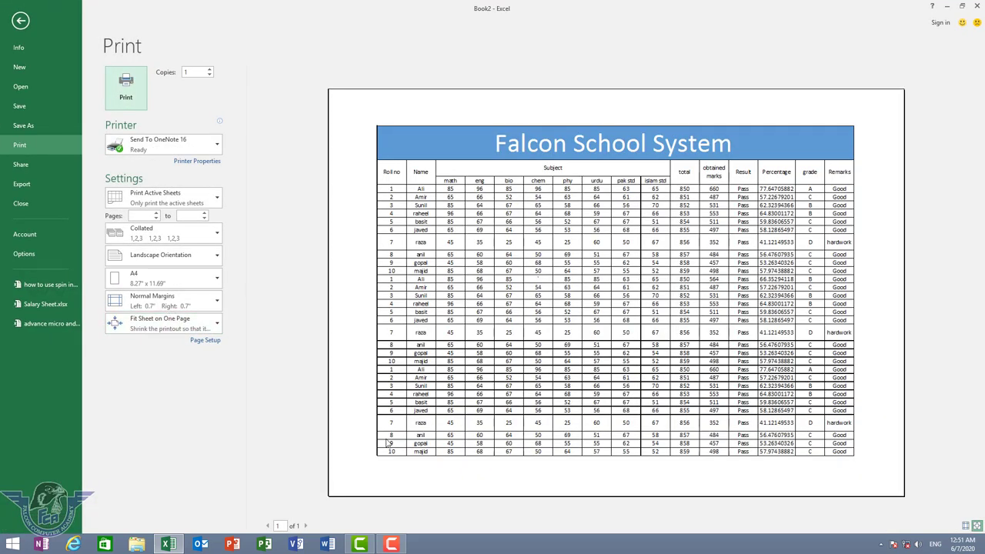
left_click(177, 329)
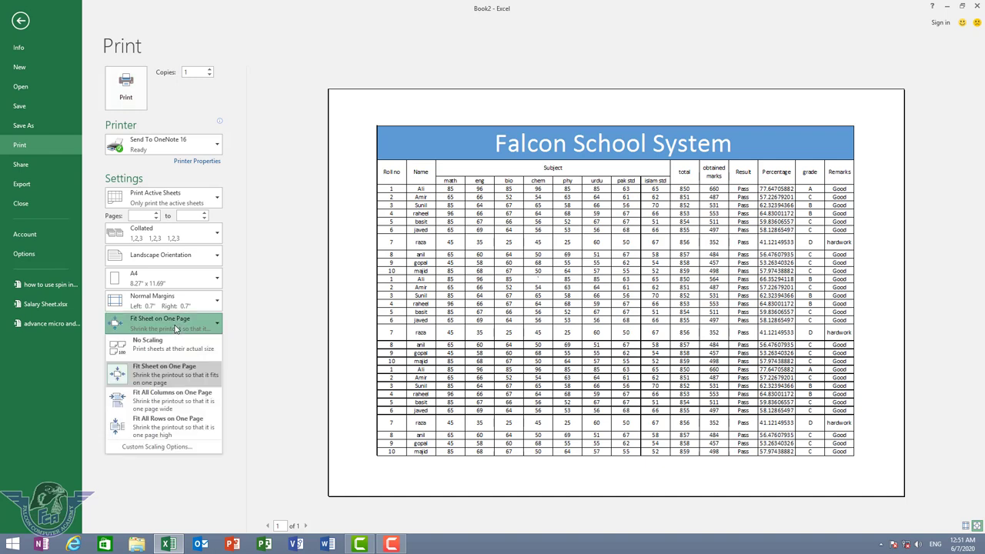
left_click(162, 345)
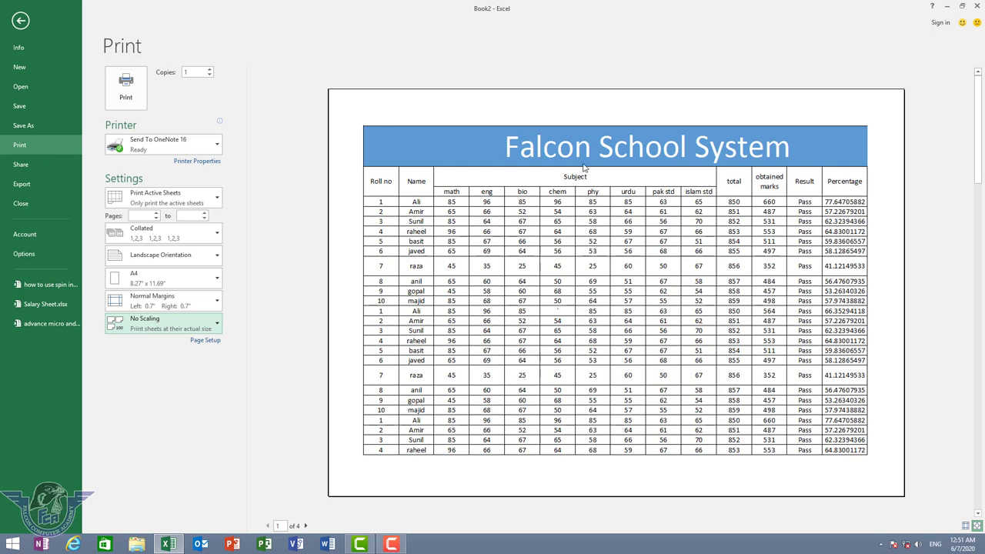
Page through the preview to page 4, then return to page 1
left_click(306, 526)
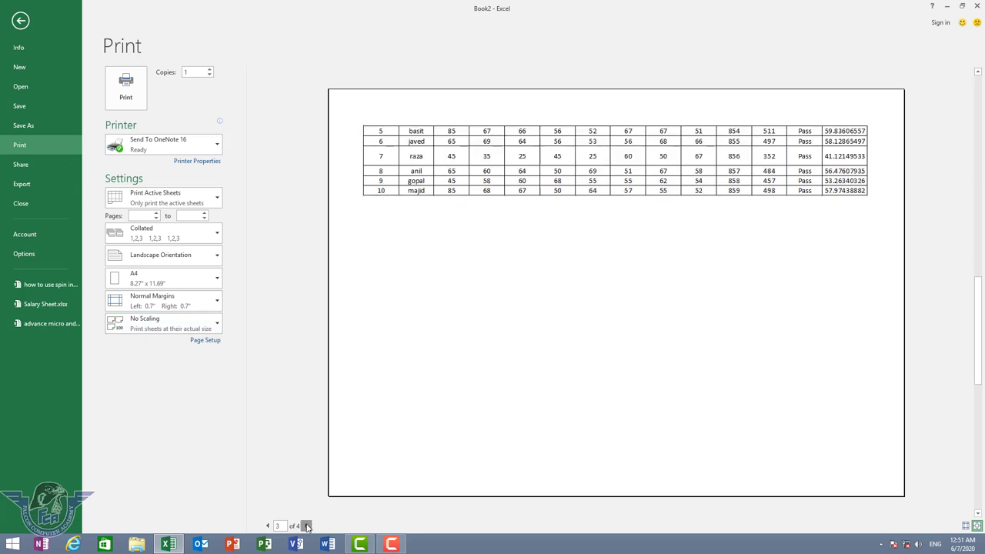
left_click(306, 525)
left_click(306, 525)
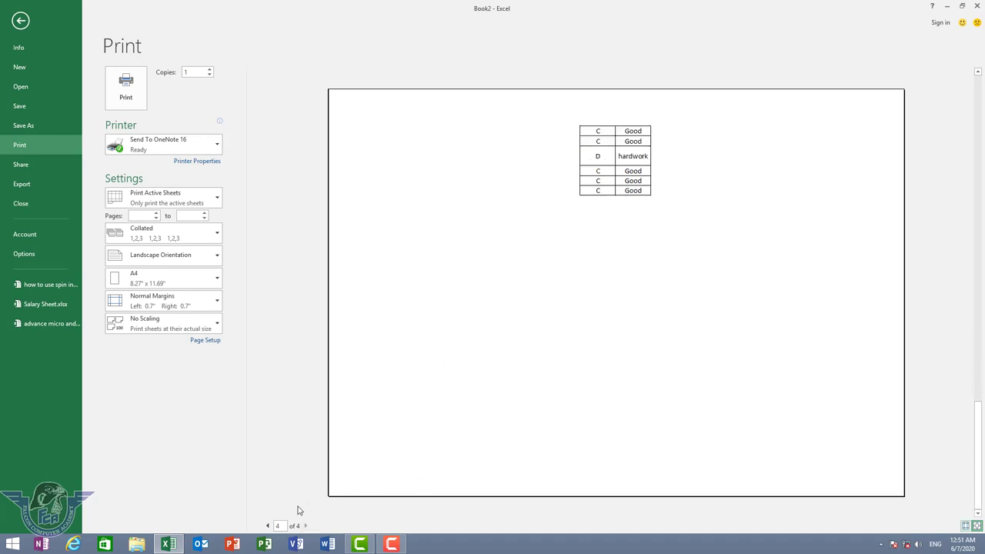
scroll(298, 510, "up", 2)
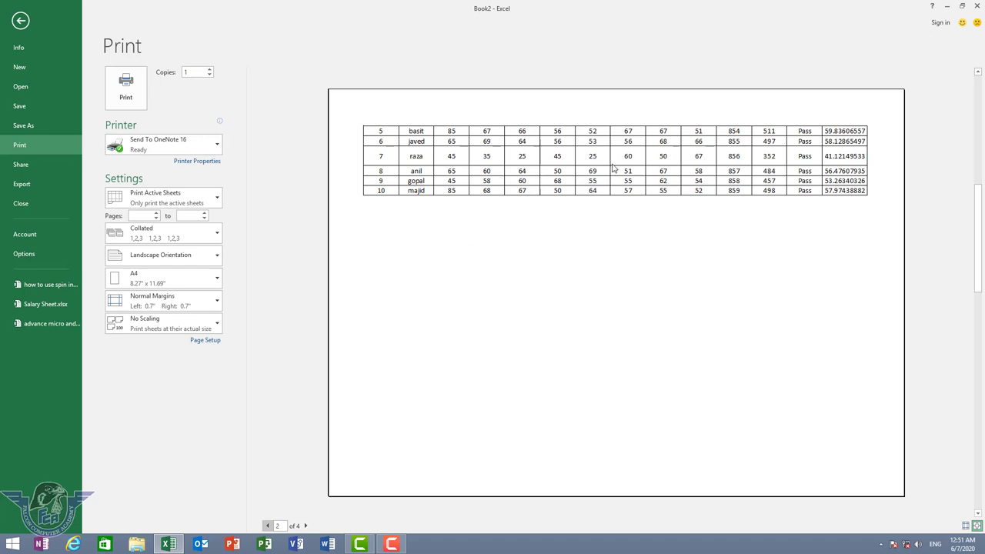
left_click(268, 525)
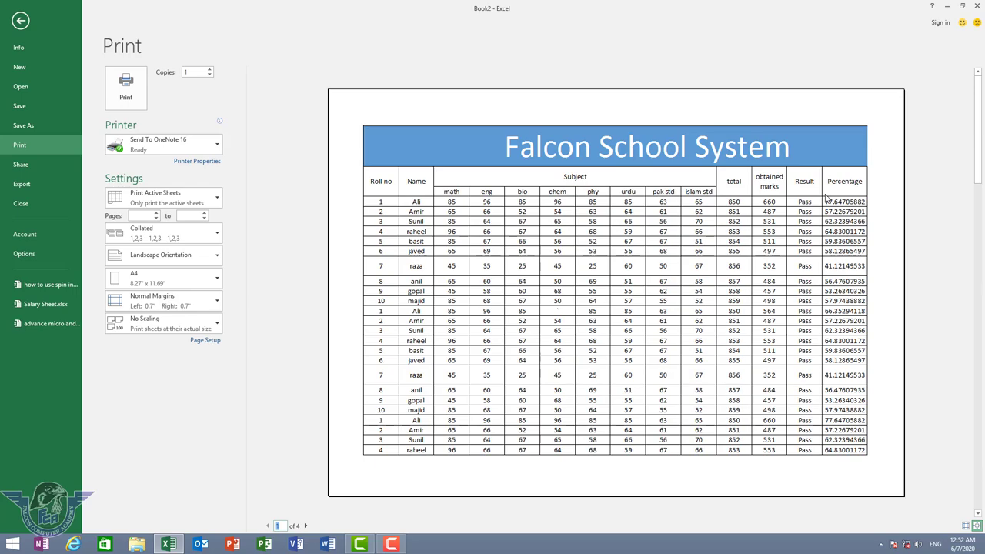
Leave the print preview and open Page Layout's Print Titles settings
key("Escape")
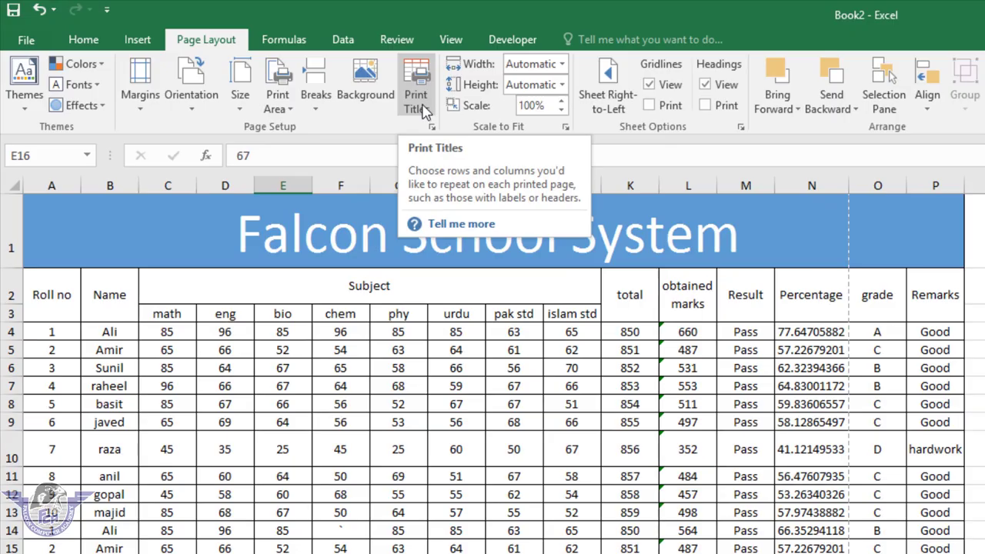
left_click(426, 112)
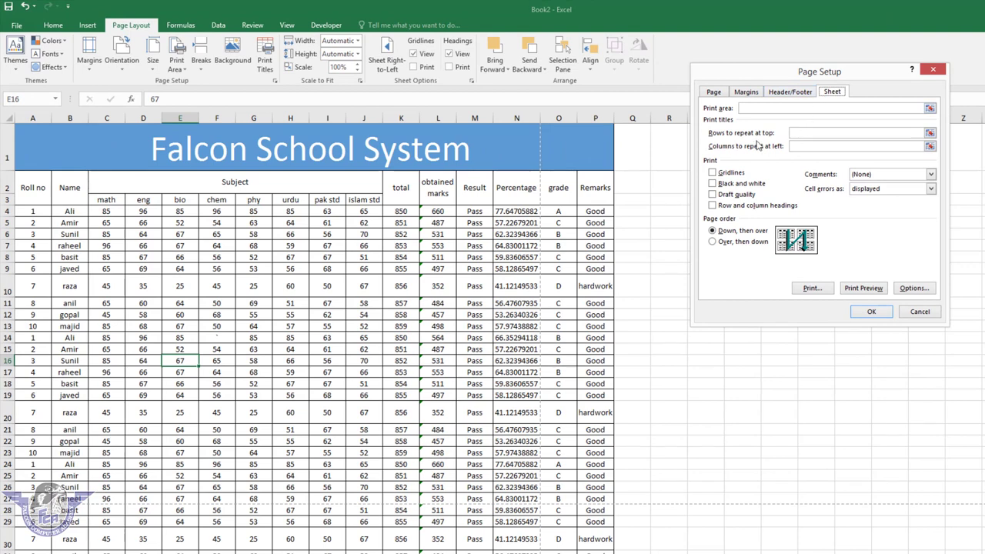
Set Rows to repeat at top to $1:$3 and confirm with OK
left_click(803, 134)
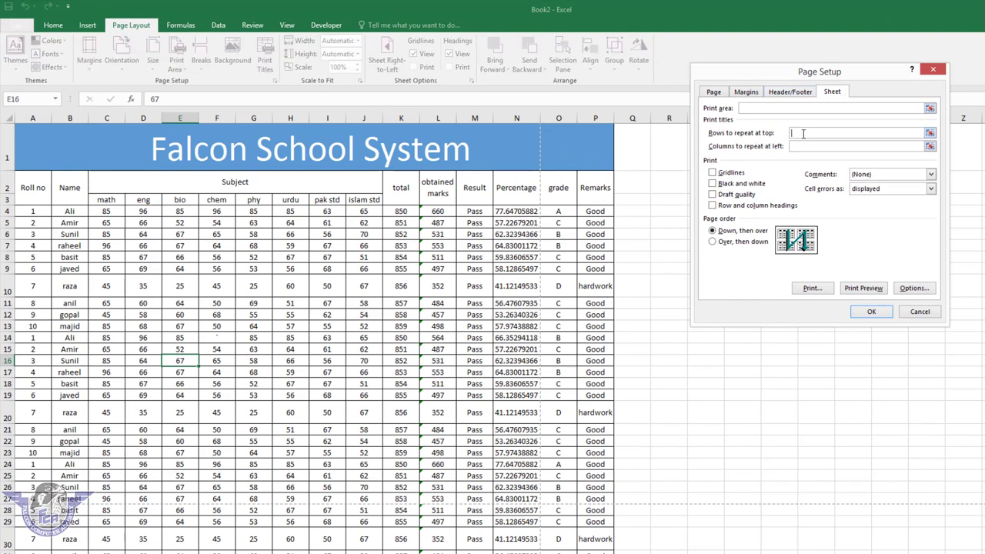
left_click(64, 151)
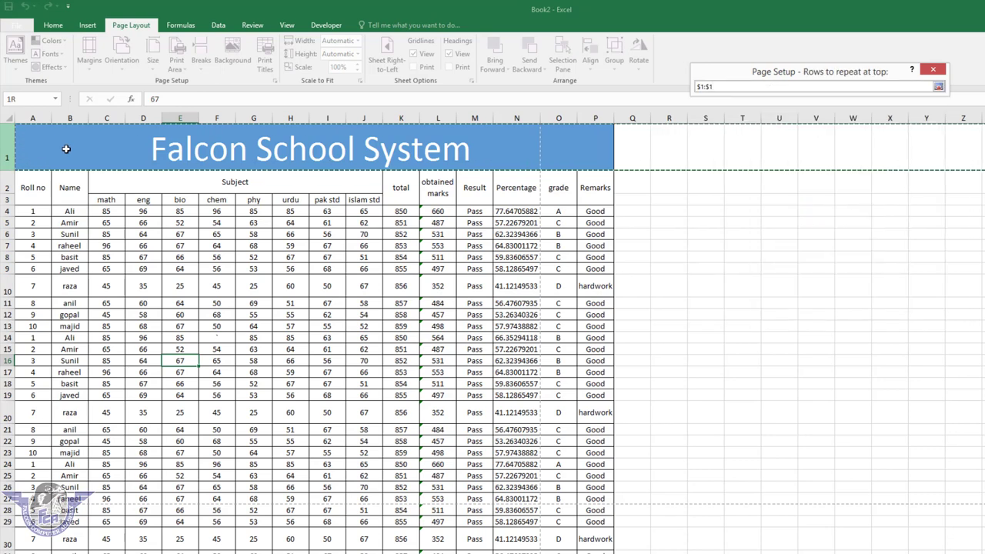
left_click_drag(66, 148, 66, 183)
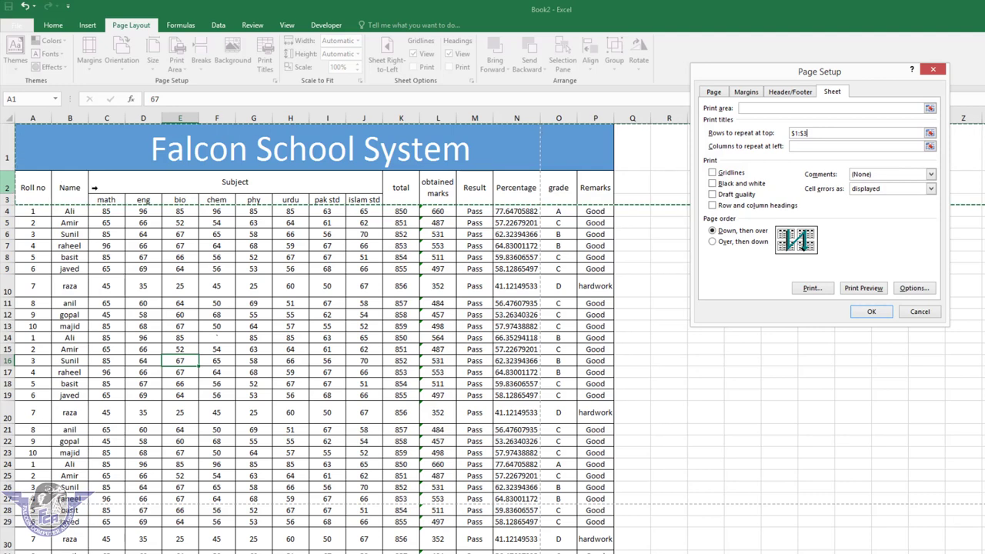
left_click(869, 311)
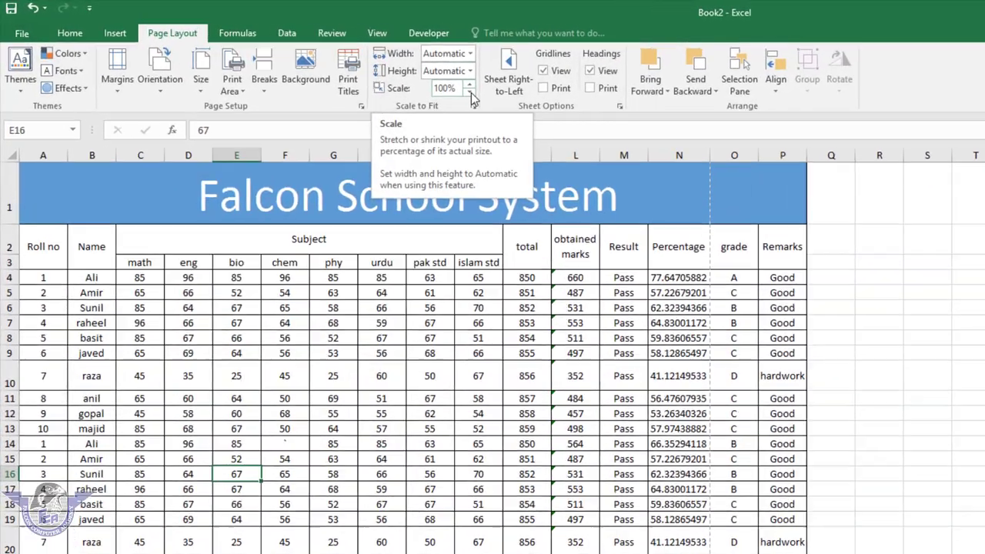
Step the print scale down from 100% to 80%, then back up to 85%
left_click(358, 70)
left_click(522, 103)
left_click(522, 103)
left_click(523, 103)
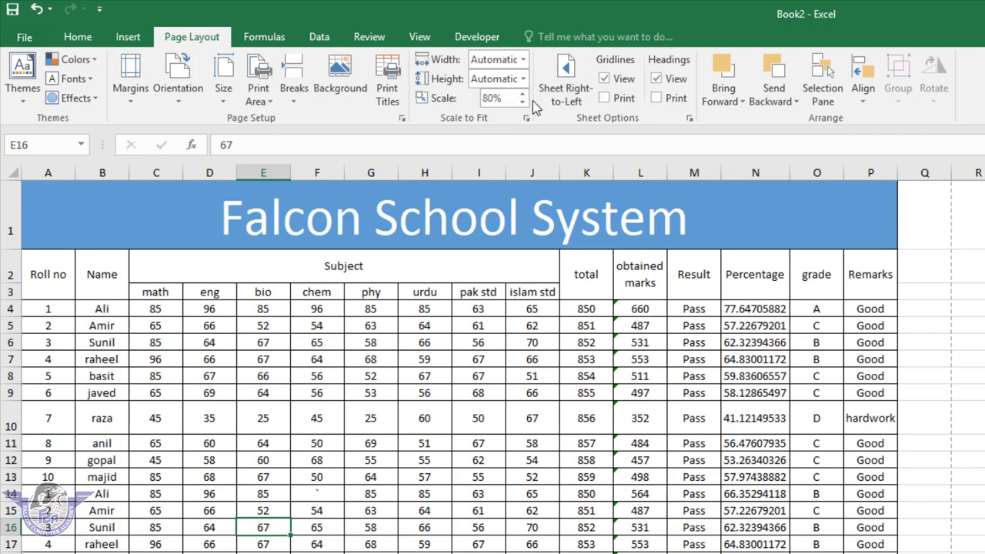
left_click(522, 93)
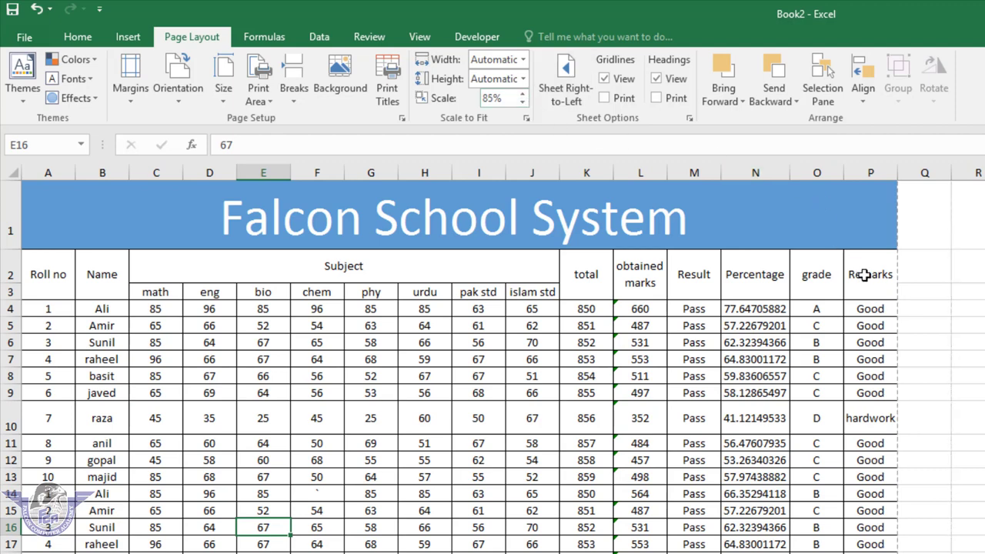
left_click(508, 374)
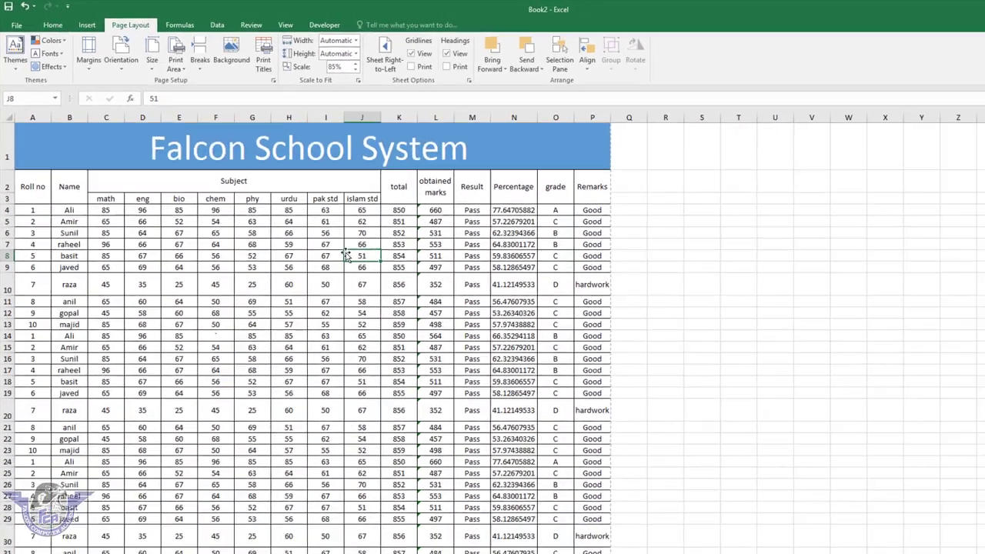
Open the print preview and go to page 2 of 2 to see the repeated titles
key("ctrl+p")
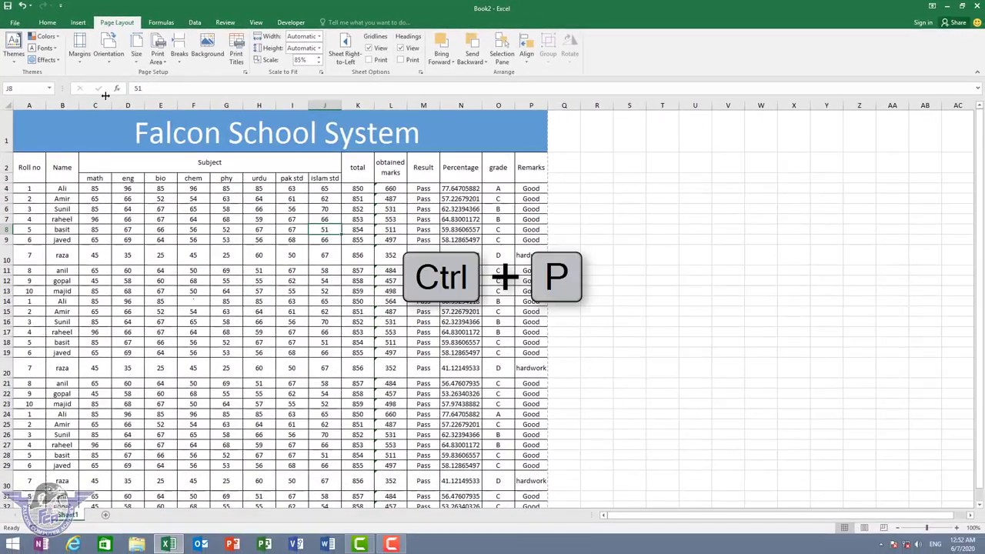
left_click(15, 23)
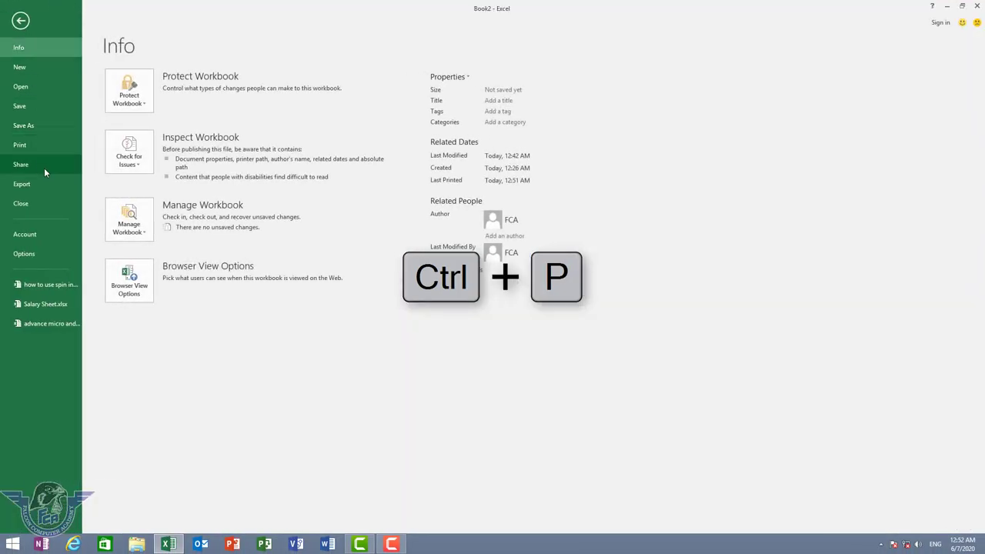
left_click(45, 147)
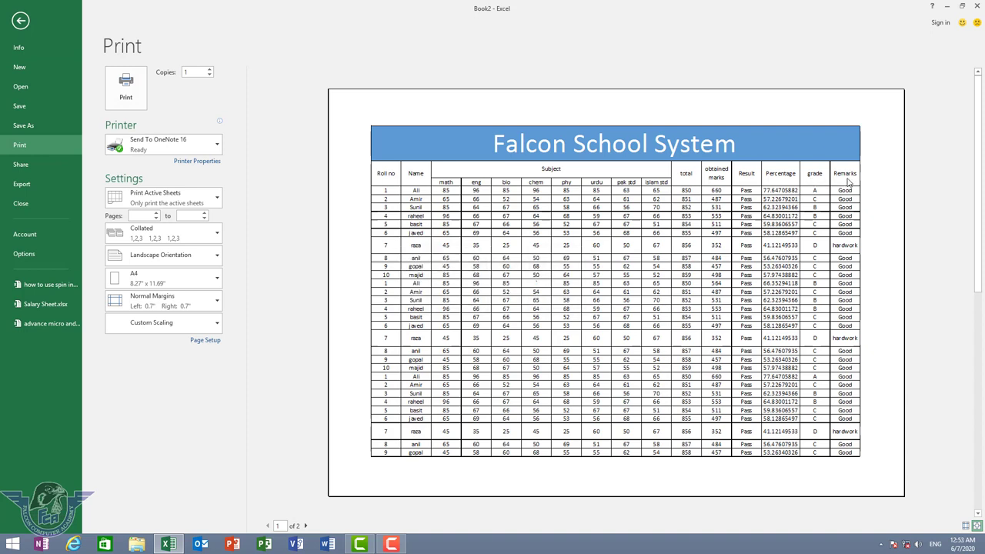
left_click(305, 526)
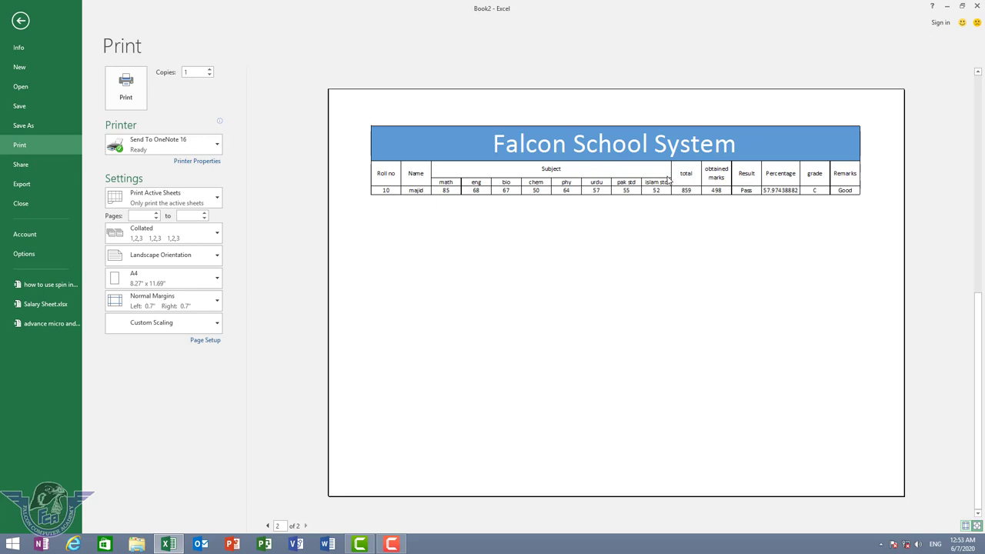
left_click(669, 178)
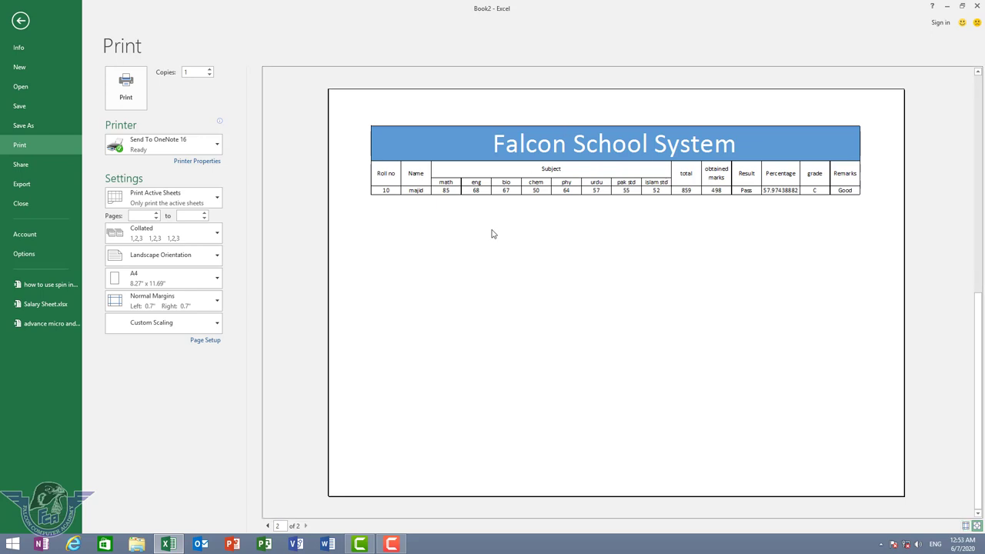
Set Copies to 3 and keep Send To OneNote 16 as the printer
left_click(267, 525)
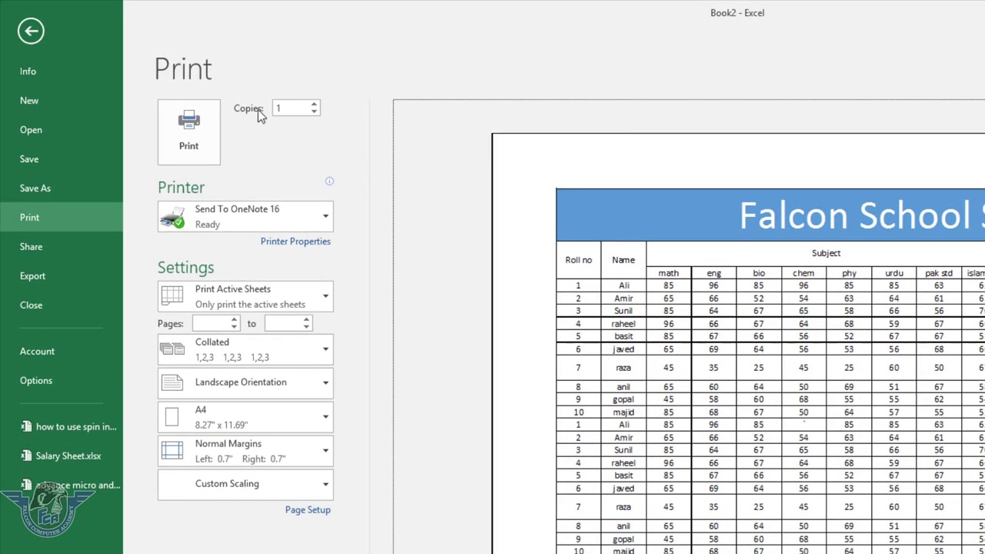
left_click(313, 105)
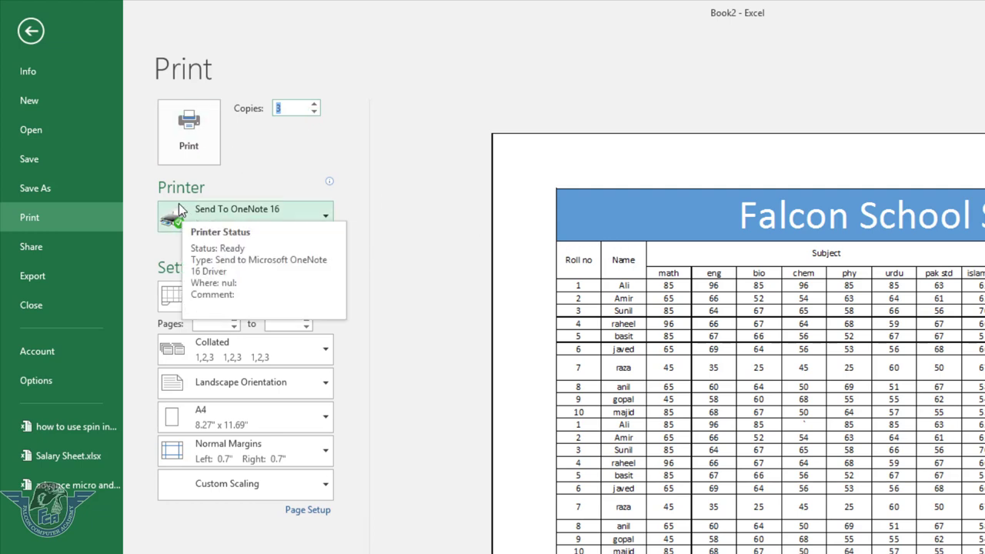
left_click(231, 210)
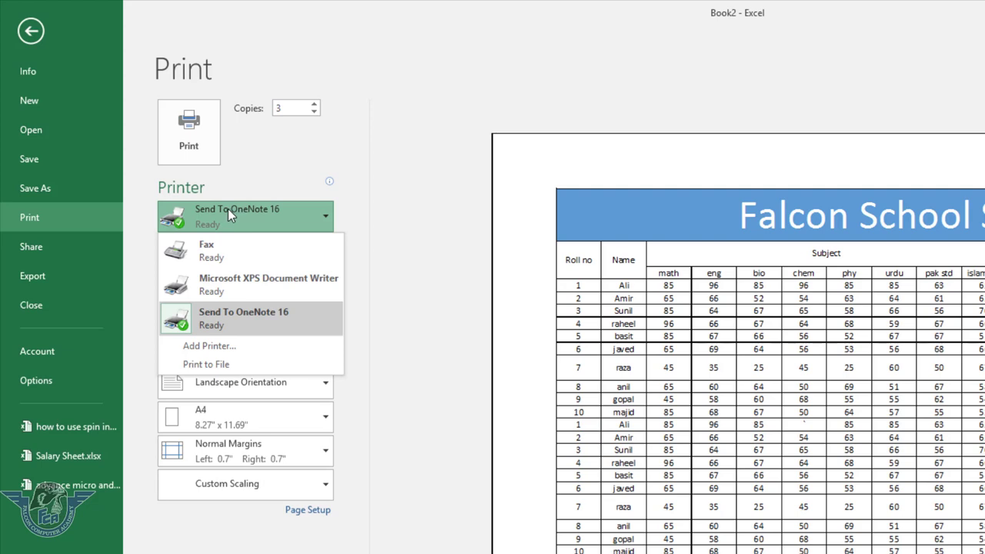
left_click(213, 318)
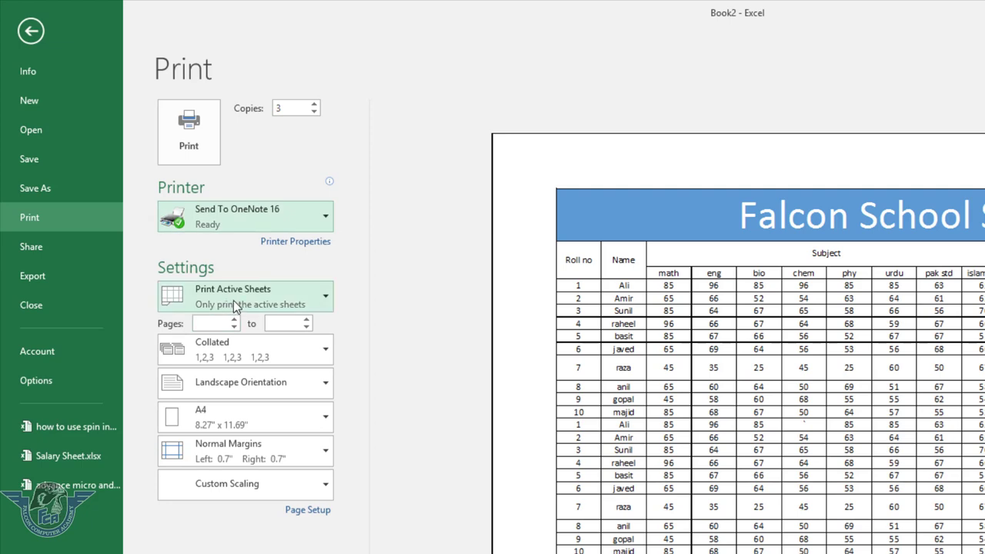
left_click(232, 298)
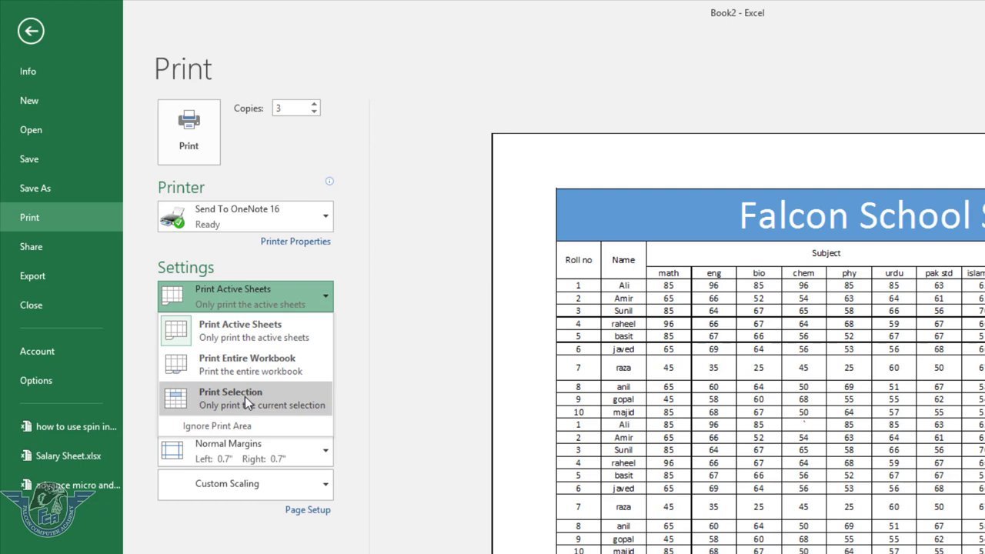
left_click(401, 366)
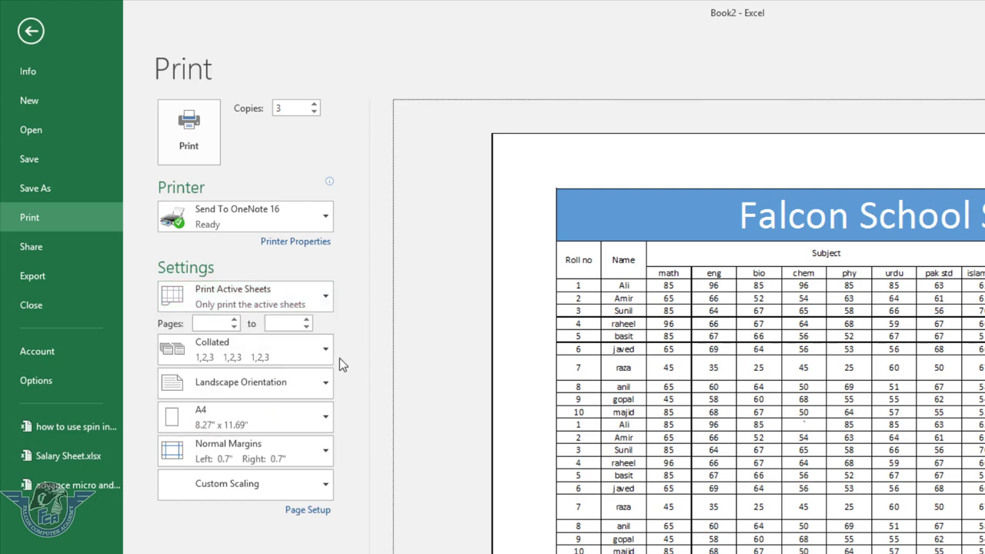
left_click(212, 324)
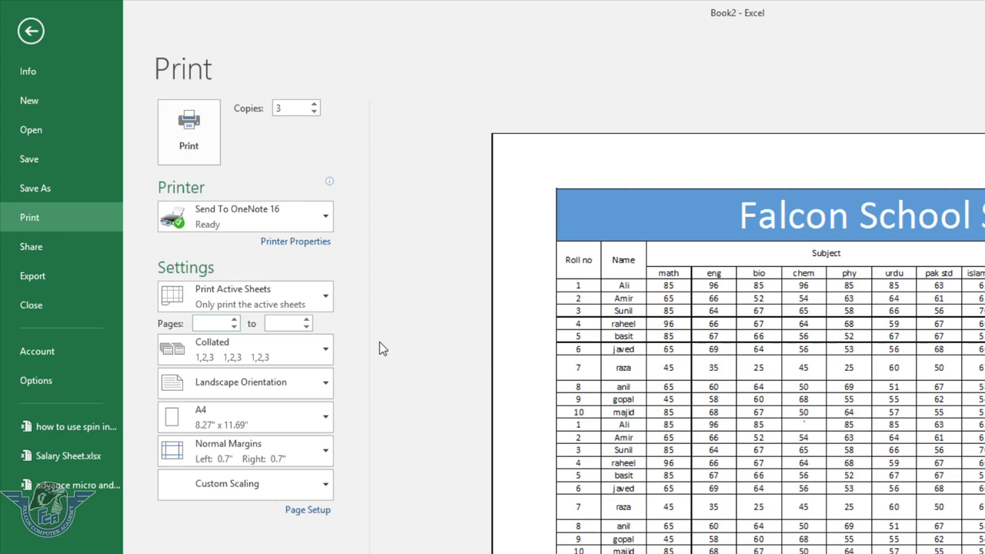
Enter pages 5 to 10 as the print range and choose Uncollated
type("5")
left_click(284, 326)
type("10")
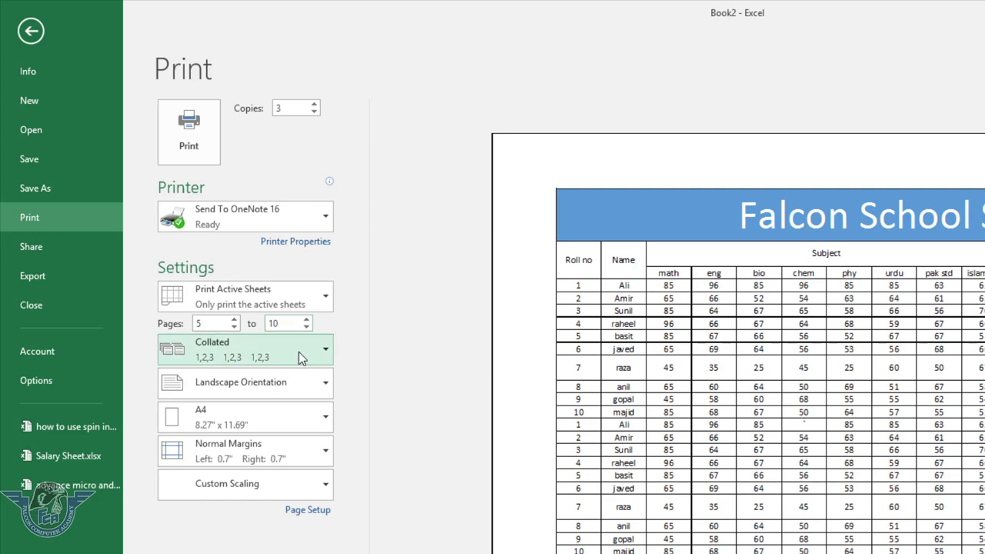
left_click(302, 357)
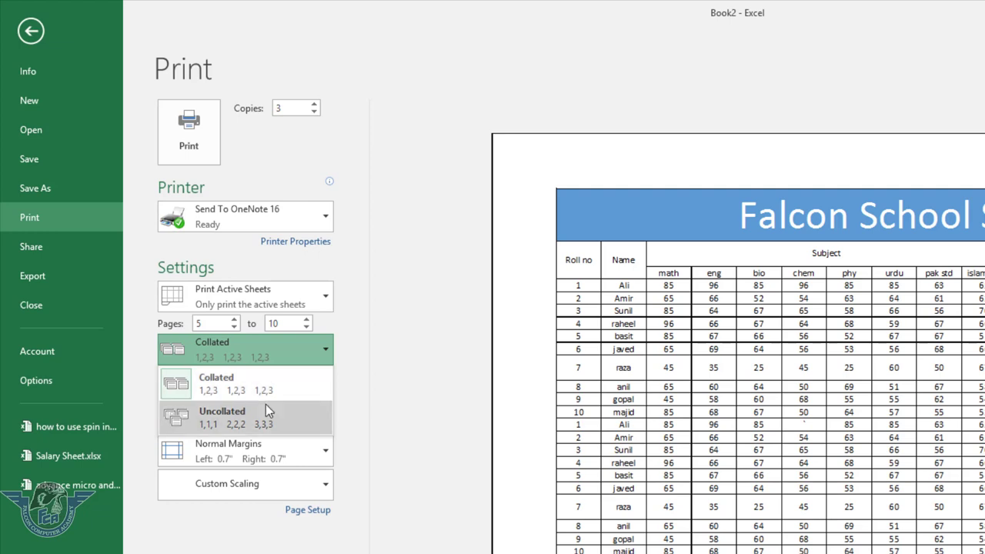
left_click(235, 423)
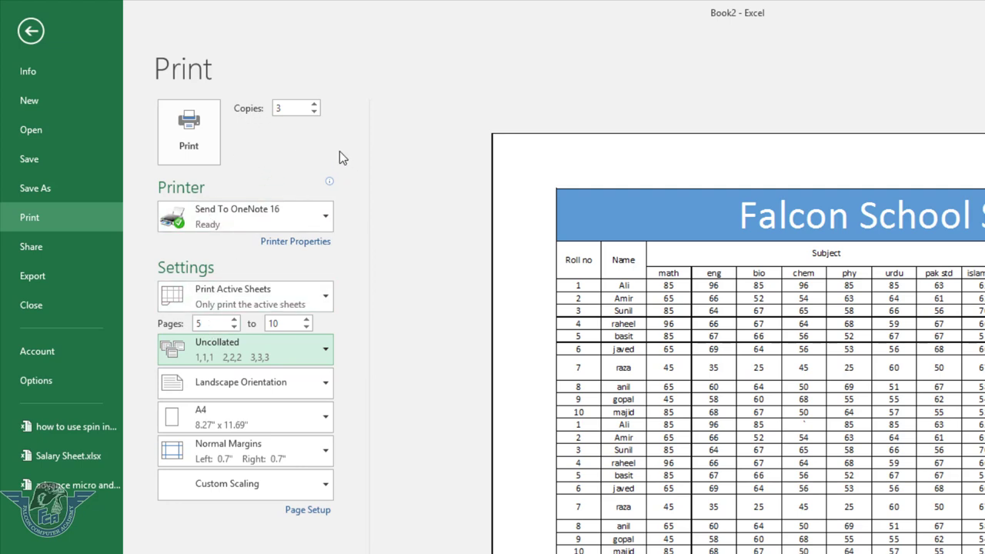
left_click(284, 113)
left_click(284, 384)
left_click(247, 425)
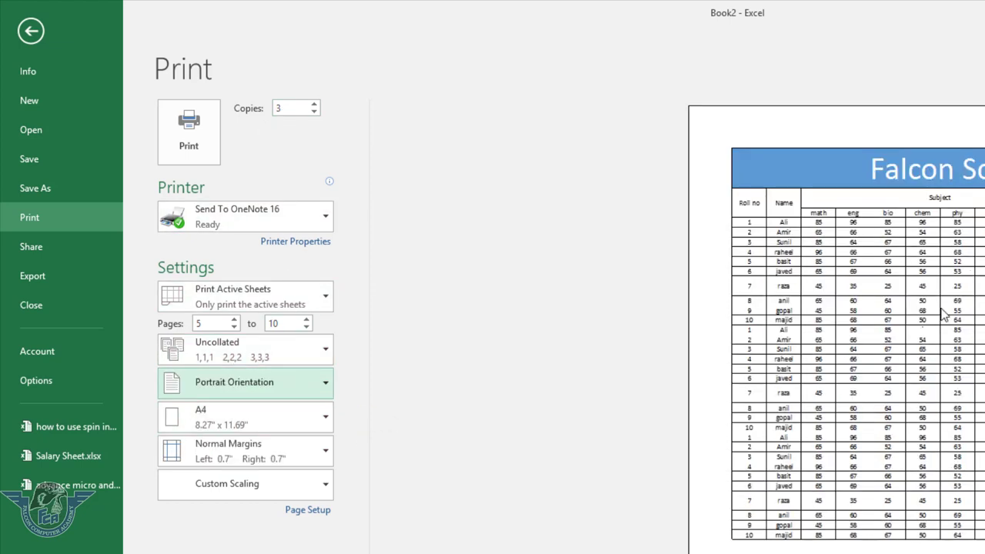
left_click(283, 388)
left_click(242, 450)
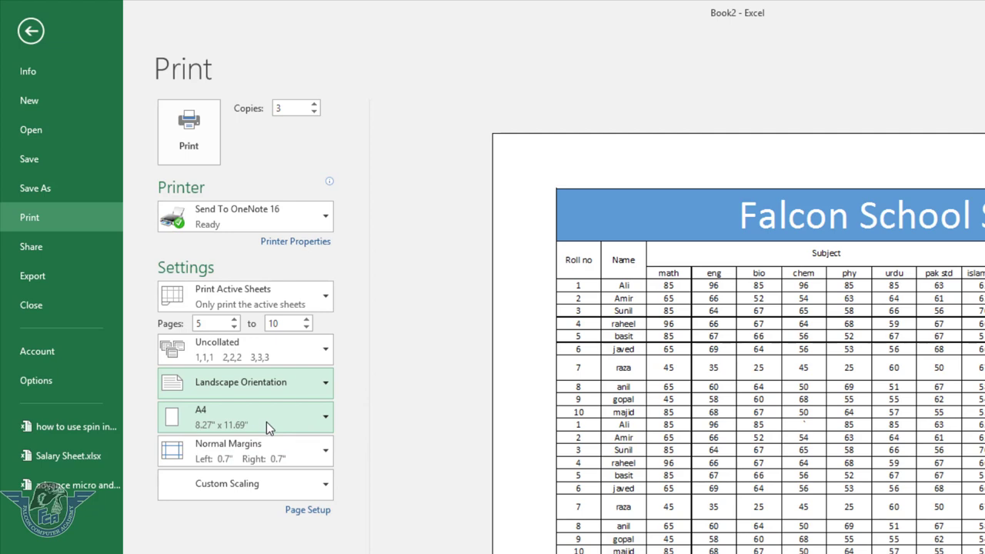
left_click(266, 422)
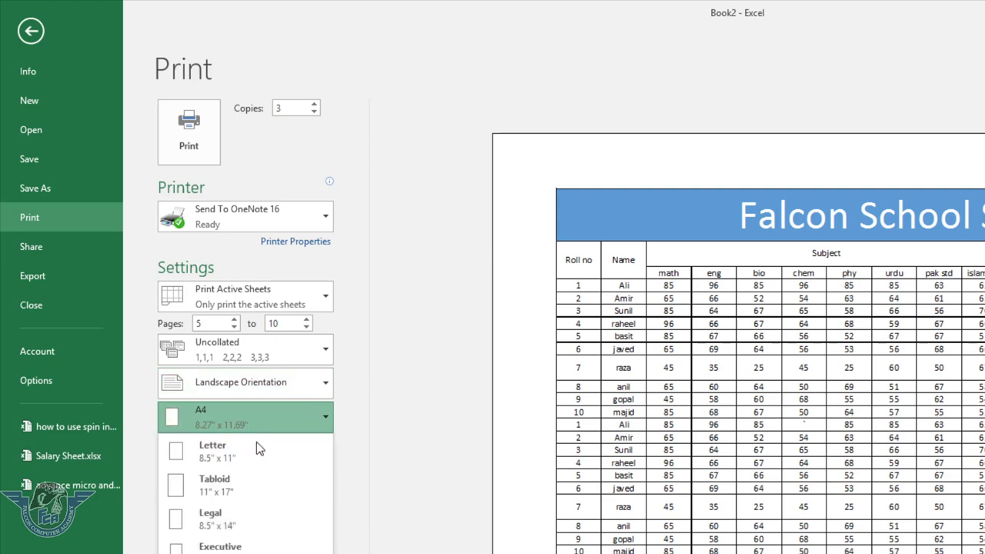
left_click(266, 417)
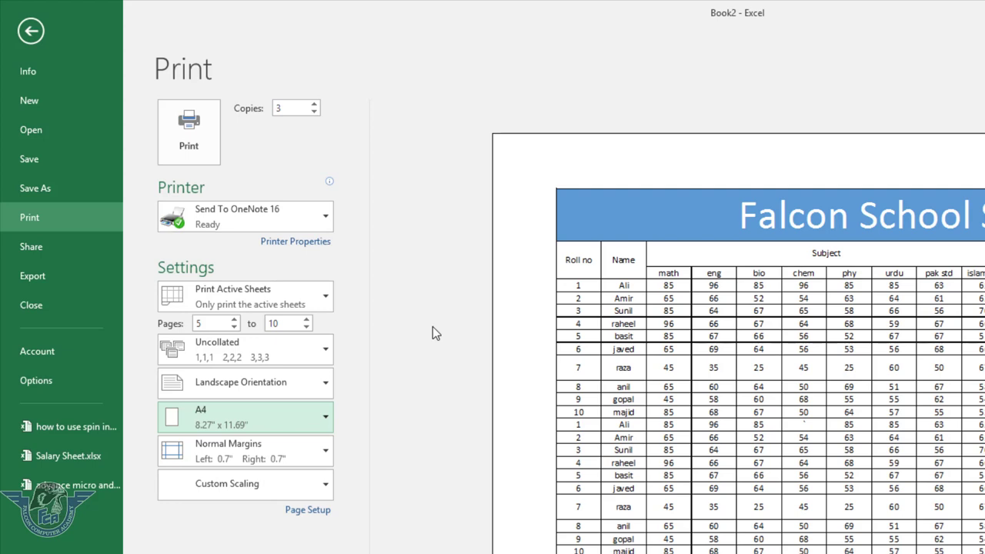
left_click(305, 458)
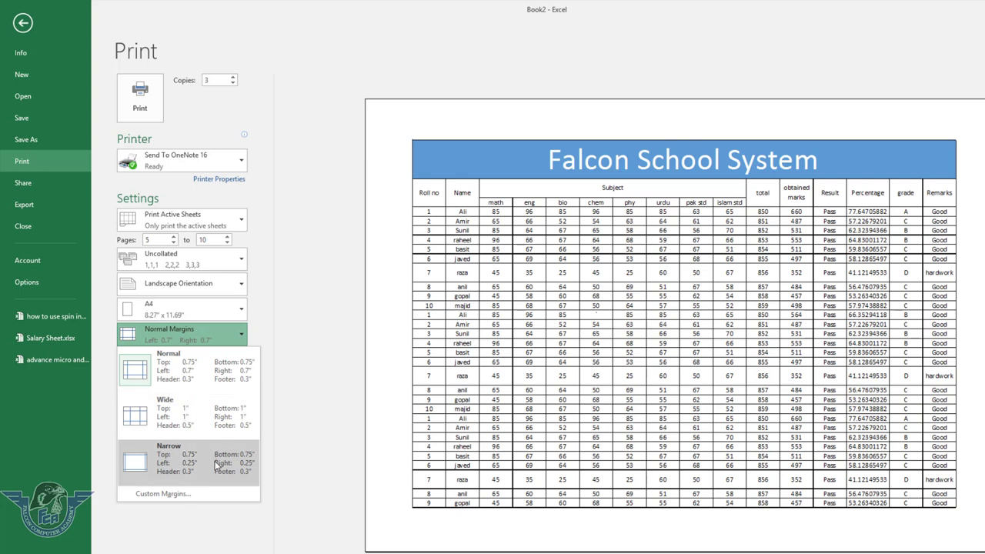
left_click(205, 377)
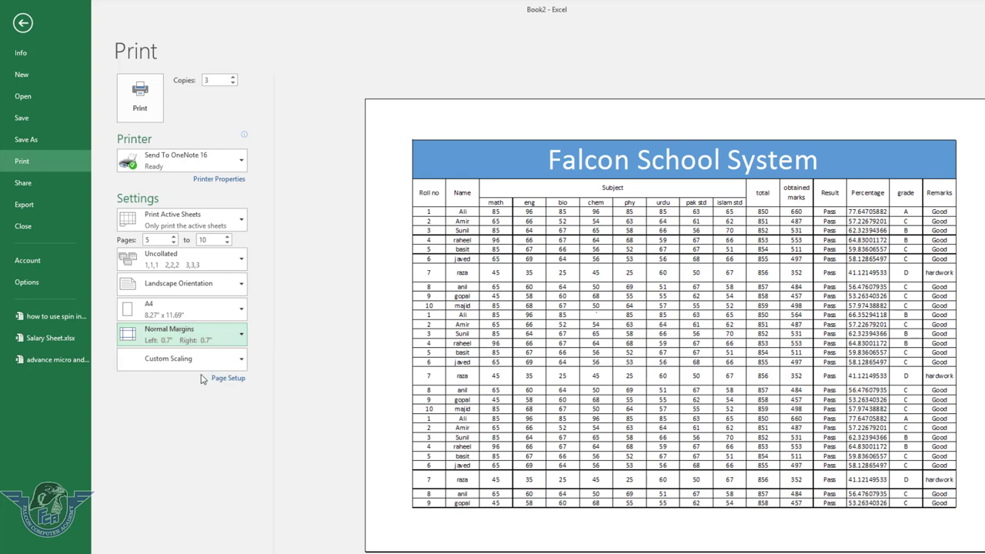
left_click(221, 362)
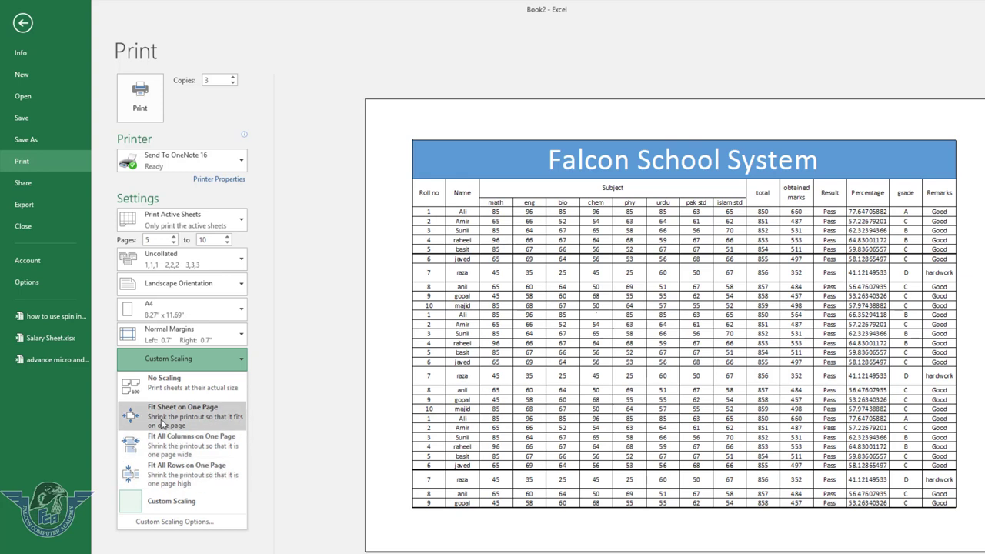
left_click(290, 340)
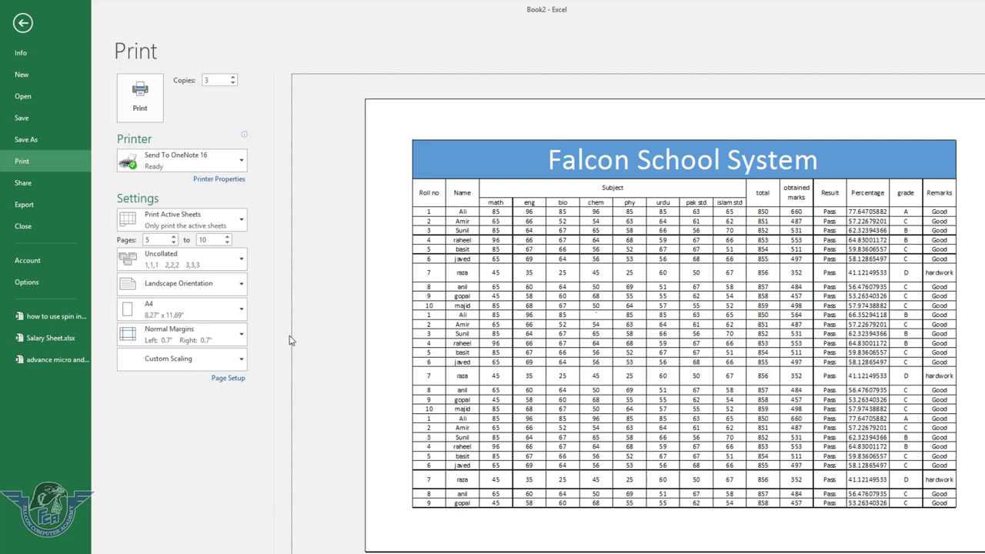